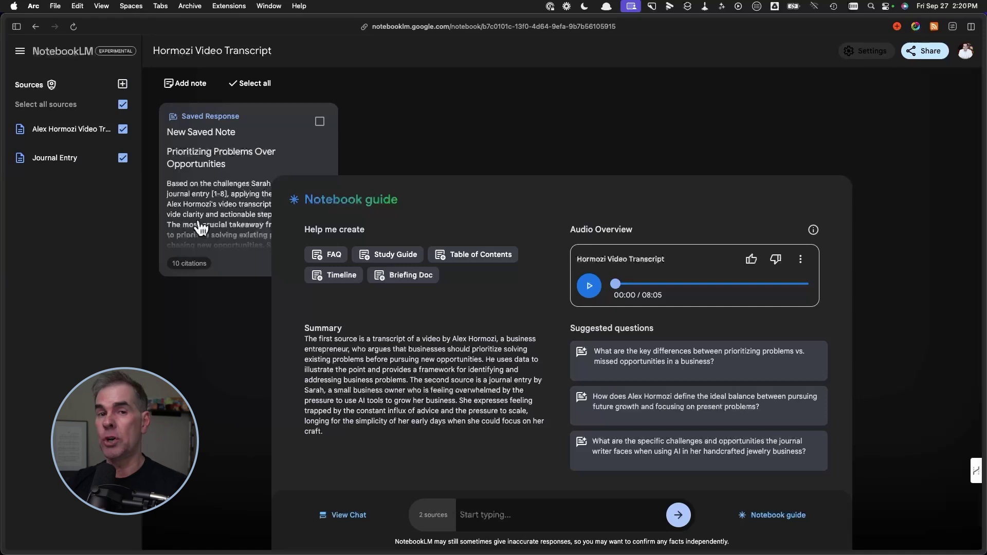
View the source YouTube video "Why New Opportunities...", and return to the NotebookLM notebook to sample its Audio Overview
{"action": "left_click", "coordinate": [17, 26]}
{"action": "left_click", "coordinate": [62, 226]}
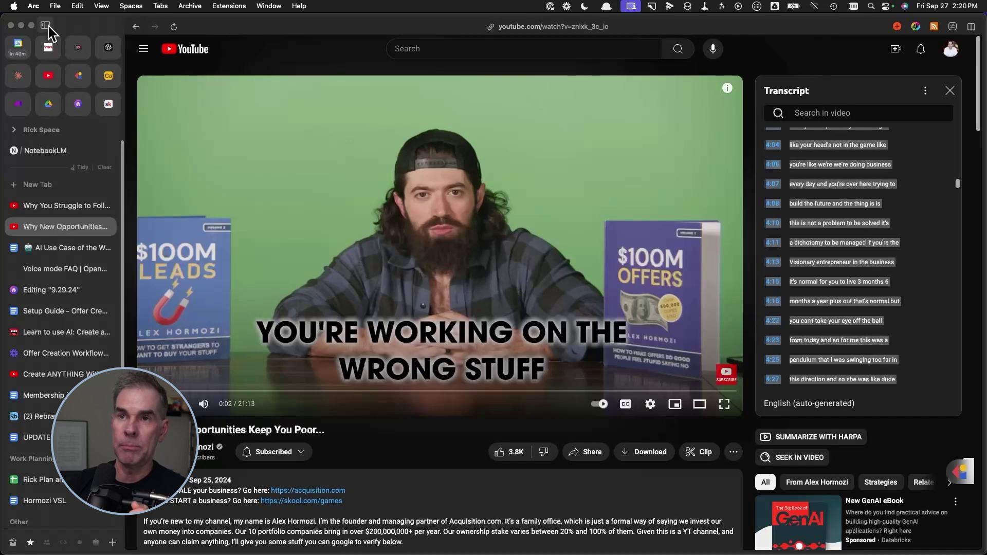
{"action": "left_click", "coordinate": [48, 149]}
{"action": "left_click", "coordinate": [45, 25]}
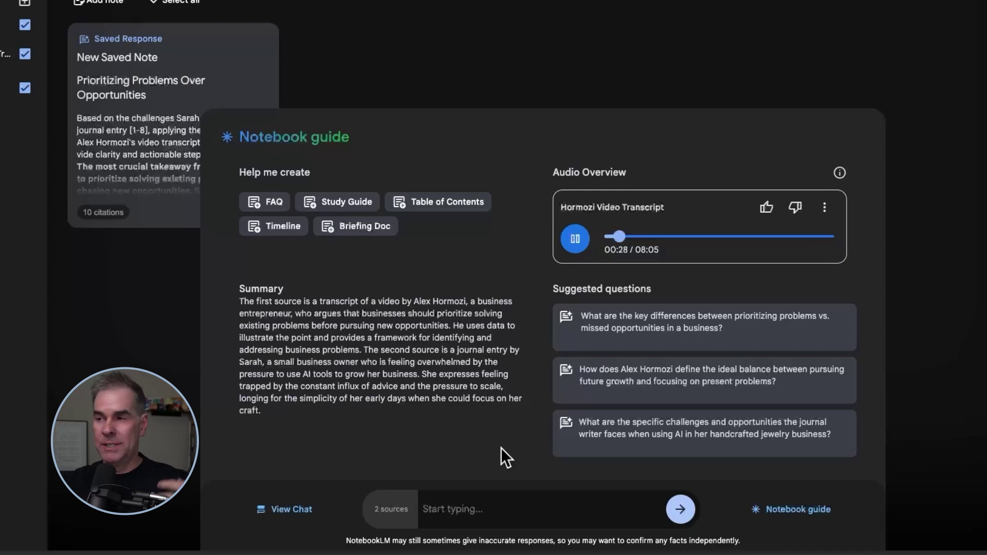
{"action": "left_click", "coordinate": [575, 242]}
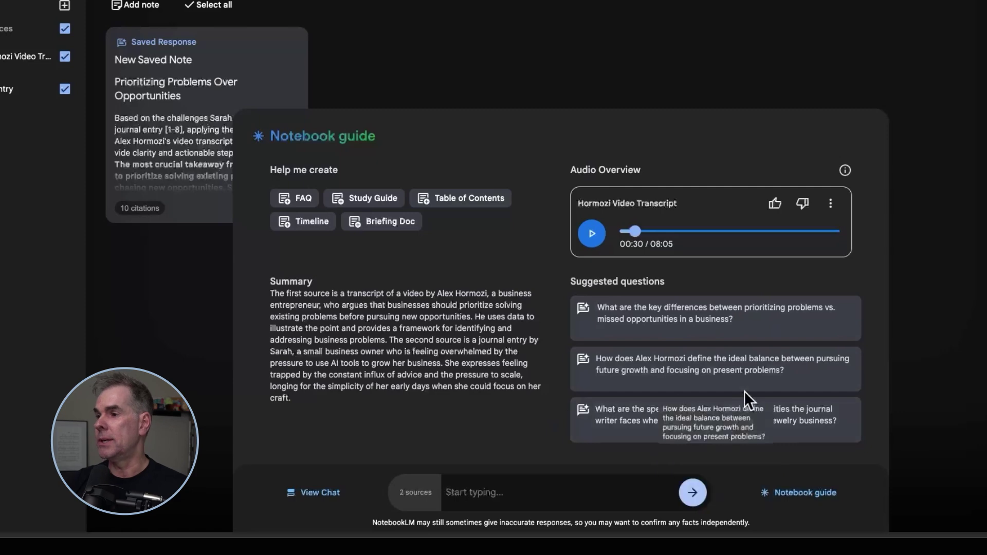
Ask the suggested question on the key differences between prioritizing problems vs. missed opportunities, and review the chat answer
{"action": "left_click", "coordinate": [647, 319]}
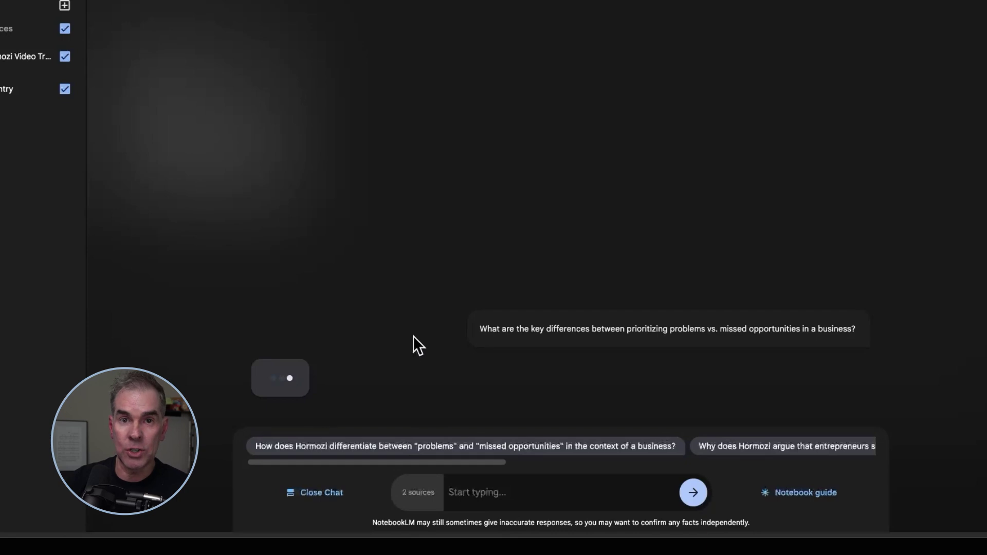
{"action": "left_click", "coordinate": [801, 494]}
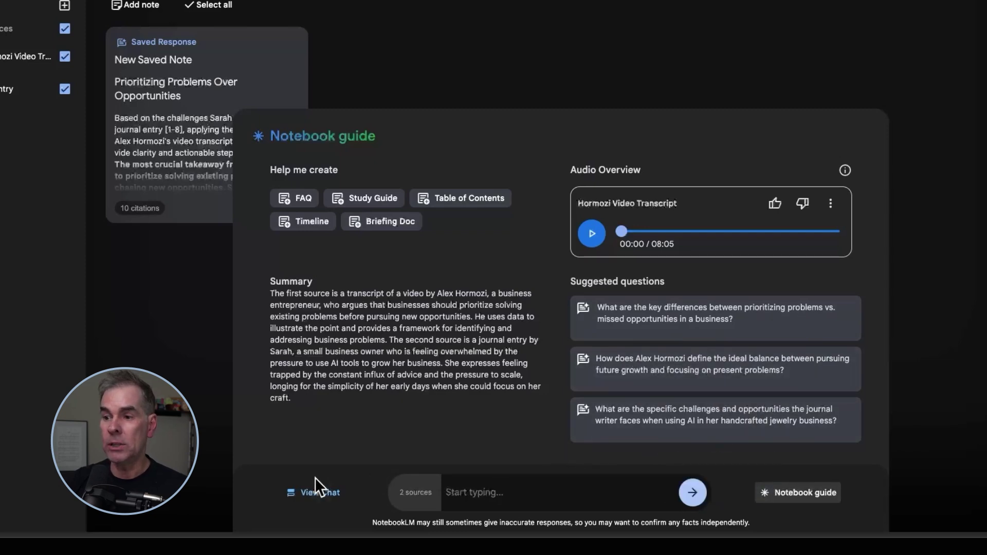
{"action": "left_click", "coordinate": [322, 493]}
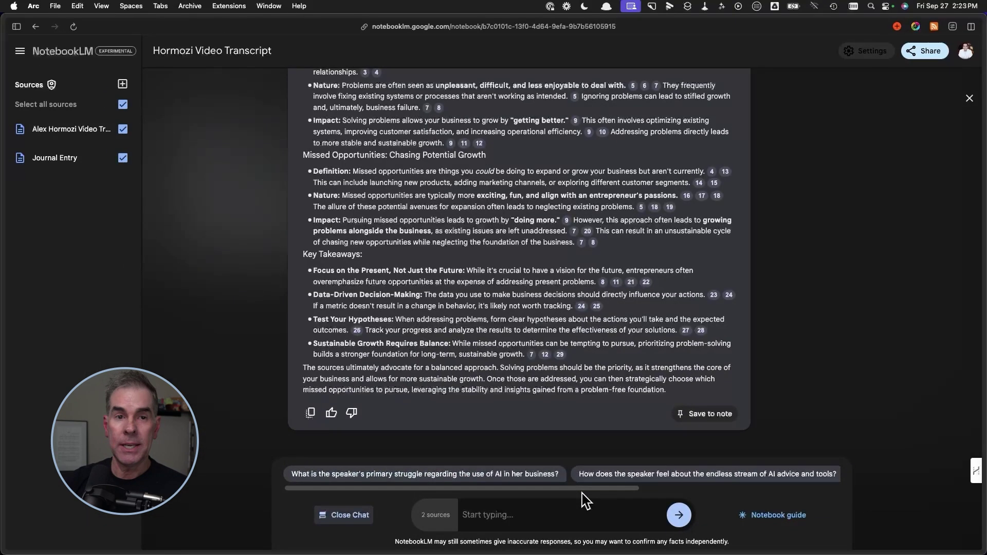
{"action": "left_click", "coordinate": [766, 520]}
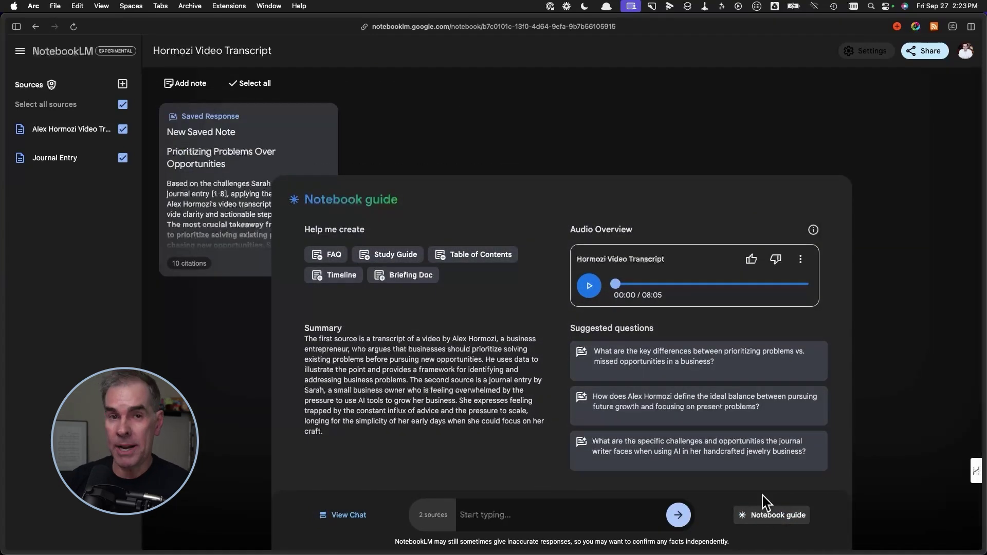
Delete the Hormozi Video Transcript notebook's existing Audio Overview and confirm the deletion
{"action": "left_click", "coordinate": [803, 260]}
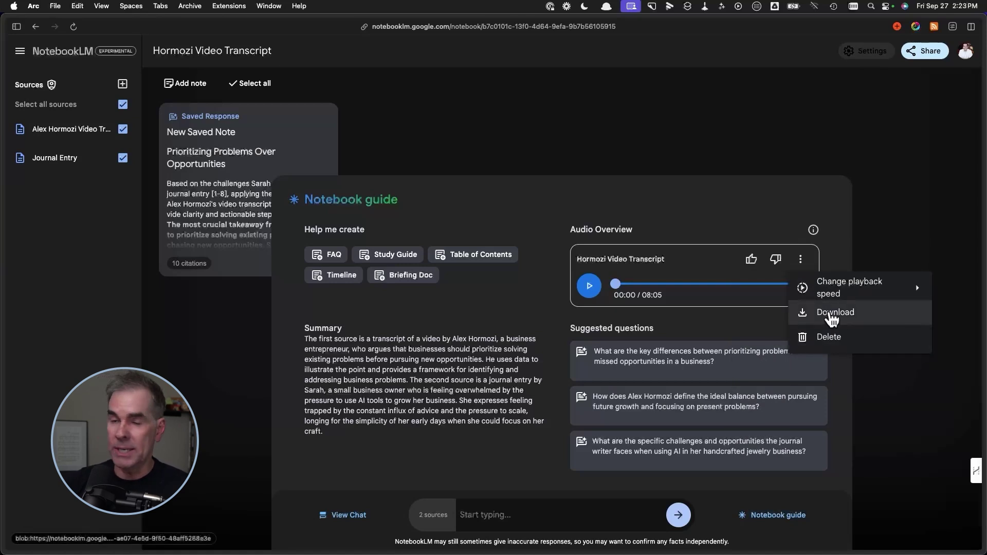
{"action": "left_click", "coordinate": [829, 342]}
{"action": "left_click", "coordinate": [534, 314]}
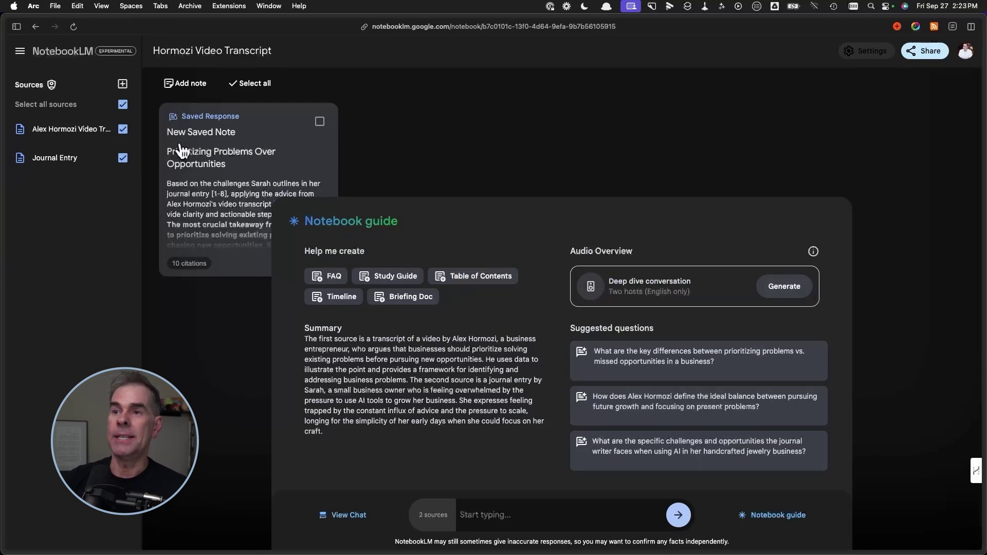
Save the chat answer about problems versus missed opportunities as a note in the notebook
{"action": "left_click", "coordinate": [342, 514]}
{"action": "scroll", "coordinate": [550, 376], "scroll_direction": "down", "scroll_amount": 3}
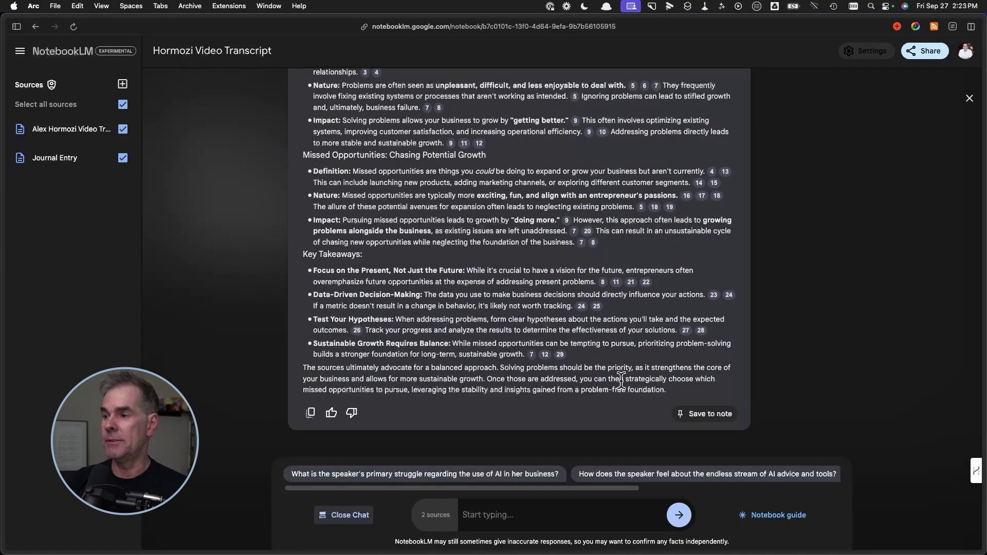
{"action": "left_click", "coordinate": [710, 414]}
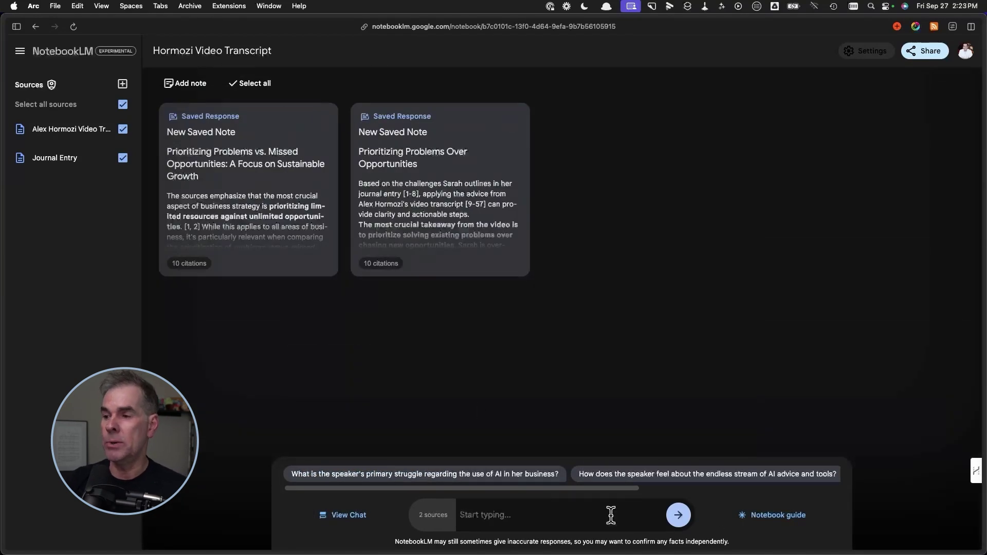
Select all saved notes and generate a new deep dive conversation Audio Overview from the Notebook guide
{"action": "left_click", "coordinate": [776, 514]}
{"action": "left_click", "coordinate": [276, 90]}
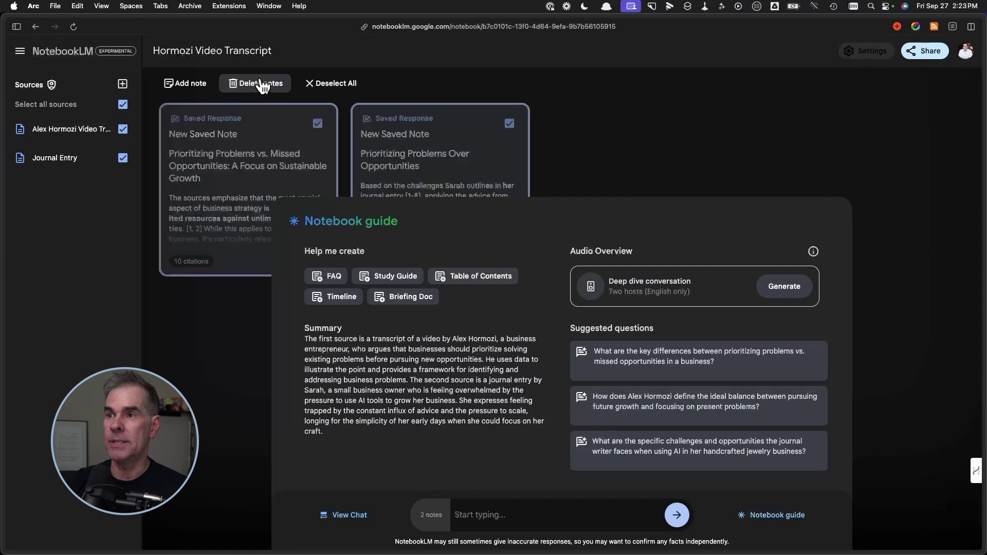
{"action": "left_click", "coordinate": [784, 291]}
{"action": "left_click_drag", "start_coordinate": [699, 363], "coordinate": [833, 347]}
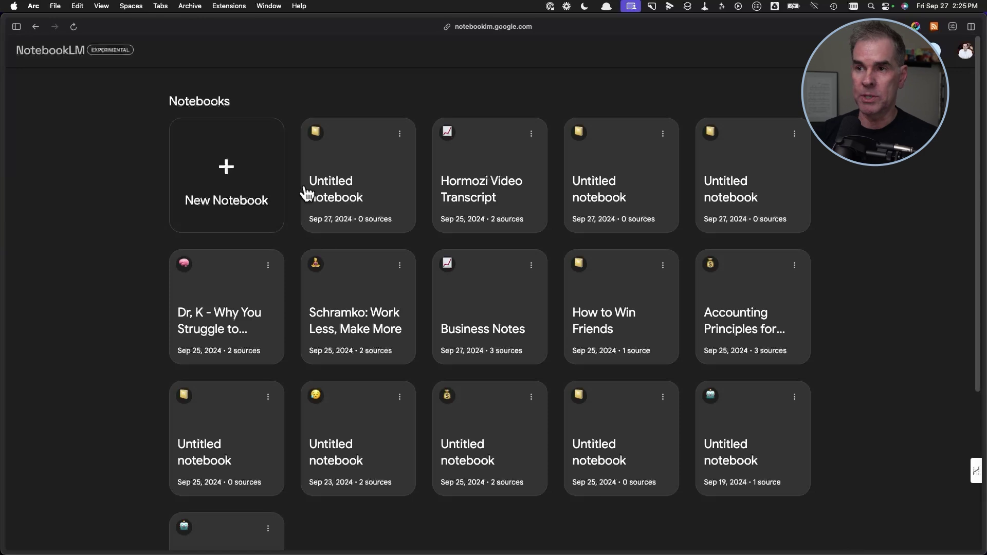
Create a new notebook, dismiss its Add sources dialog without adding any, and return to the notebooks list
{"action": "left_click", "coordinate": [226, 193]}
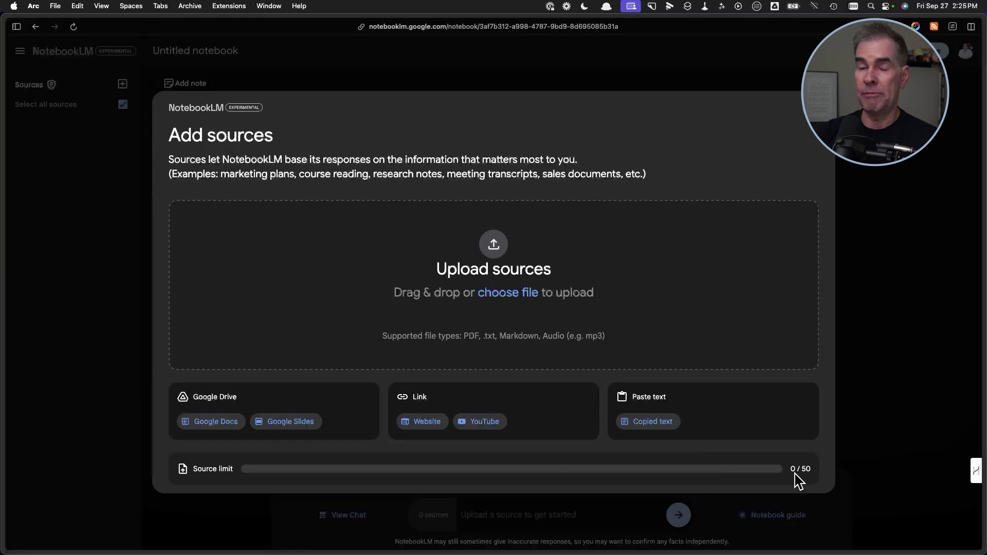
{"action": "left_click", "coordinate": [819, 107]}
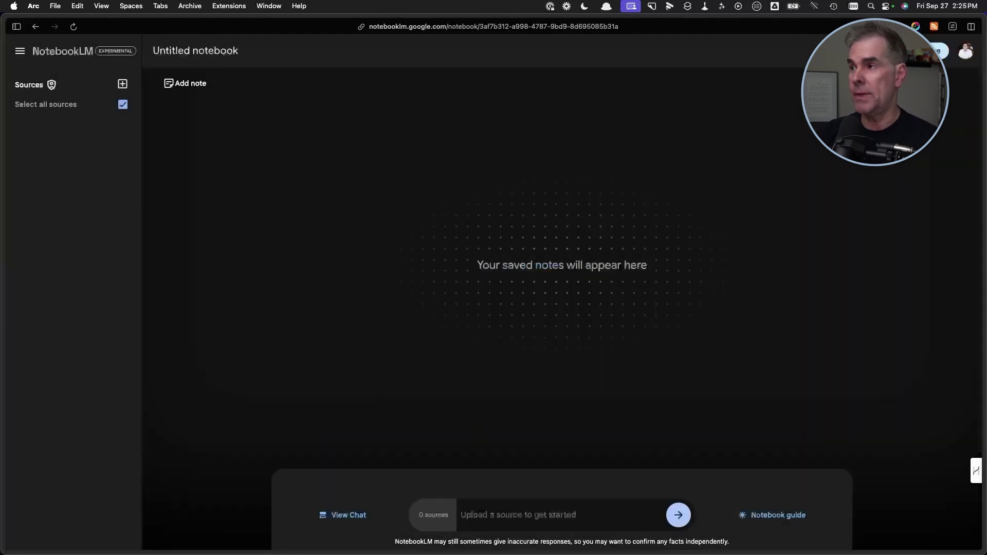
{"action": "left_click", "coordinate": [62, 52]}
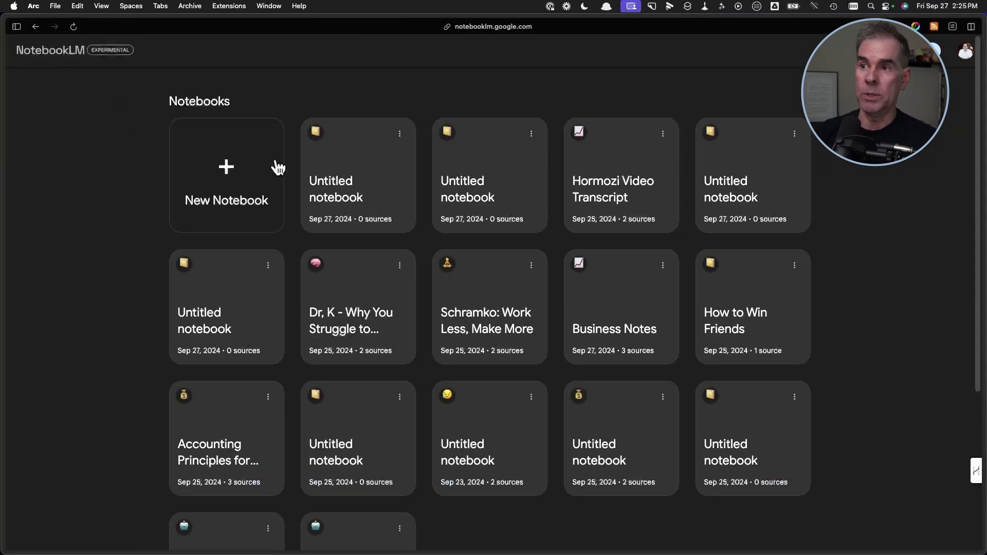
Open the Hormozi Video Transcript notebook and check the Audio Overview generation in its Notebook guide
{"action": "left_click", "coordinate": [624, 189]}
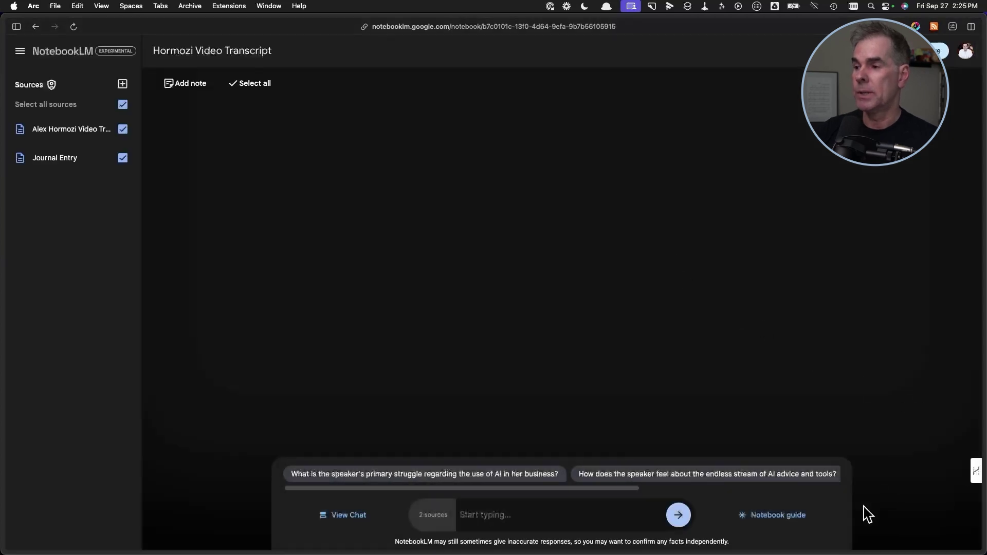
{"action": "left_click", "coordinate": [775, 514]}
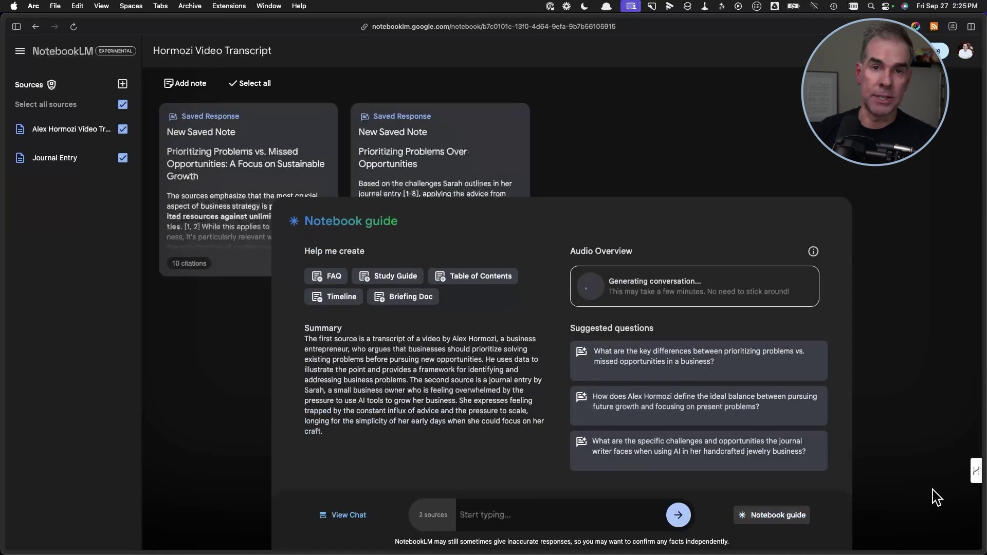
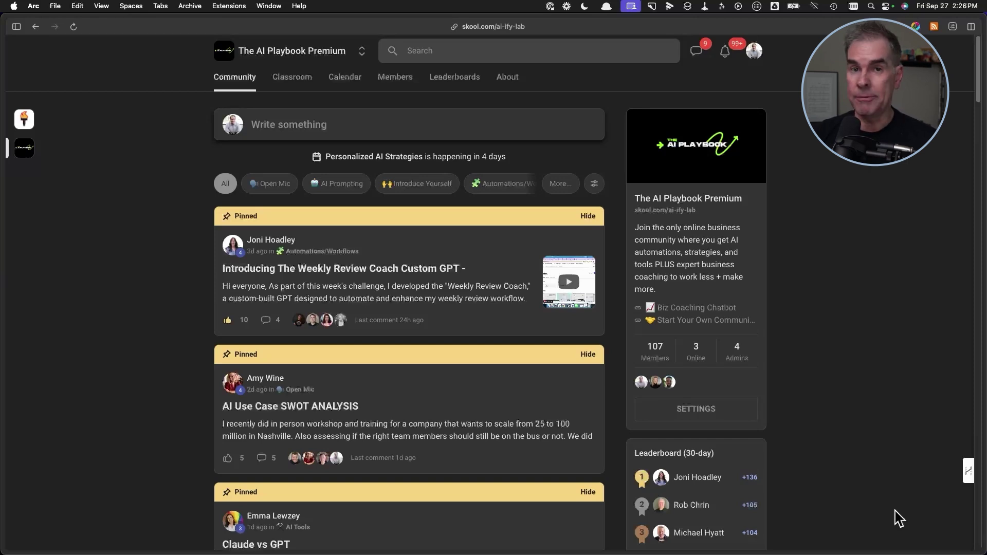
Switch to The AI Playbook Premium community on Skool and look through the posts in its feed
{"action": "scroll", "coordinate": [899, 517], "scroll_direction": "down", "scroll_amount": 5}
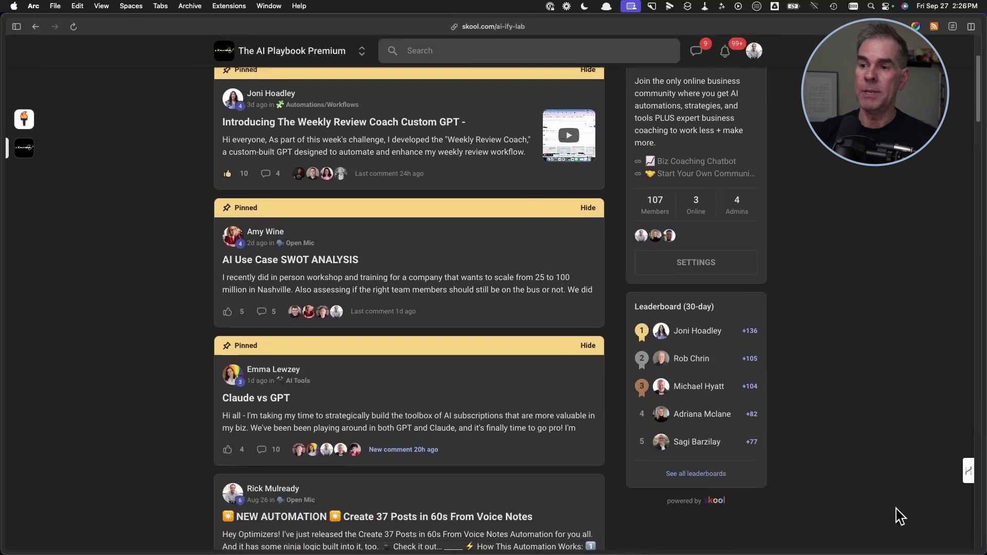
{"action": "scroll", "coordinate": [898, 514], "scroll_direction": "down", "scroll_amount": 2}
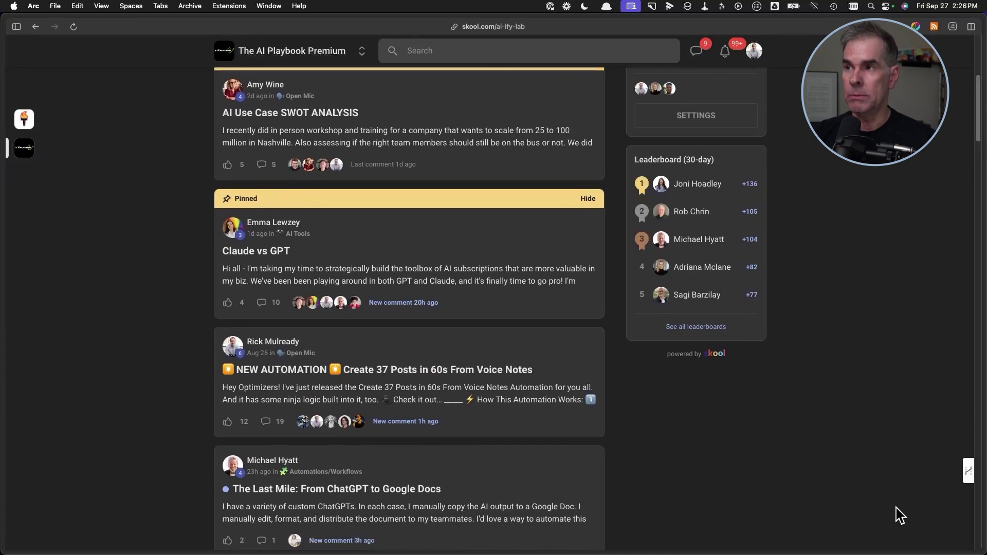
{"action": "scroll", "coordinate": [897, 514], "scroll_direction": "down", "scroll_amount": 1}
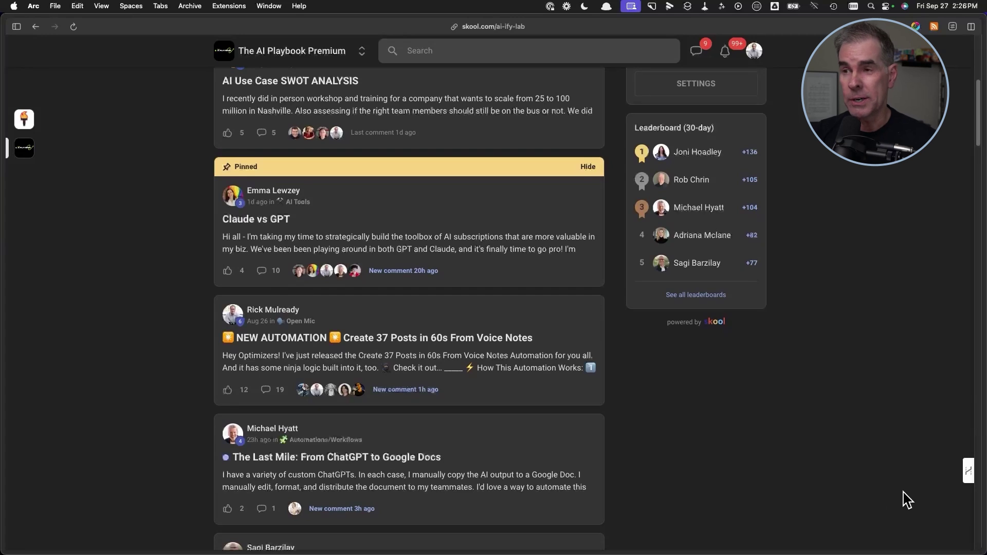
{"action": "scroll", "coordinate": [908, 503], "scroll_direction": "down", "scroll_amount": 1}
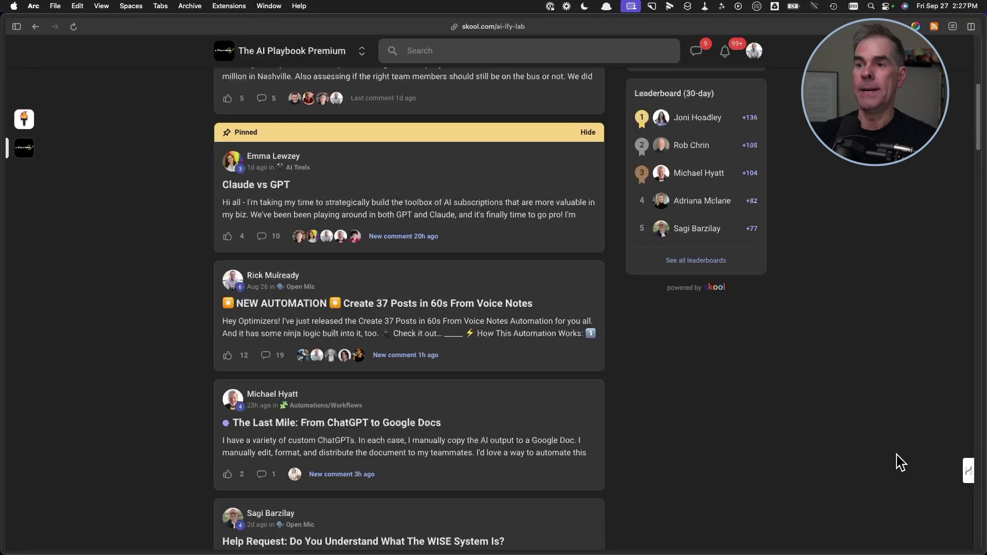
{"action": "scroll", "coordinate": [900, 463], "scroll_direction": "up", "scroll_amount": 10}
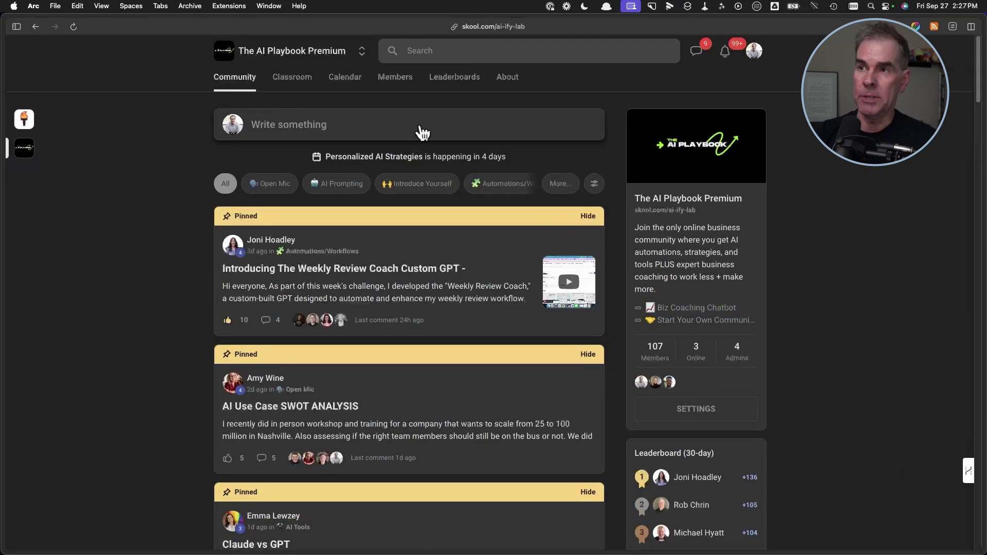
Look through the course cards in the community's Classroom, and return to the Community feed
{"action": "left_click", "coordinate": [292, 77]}
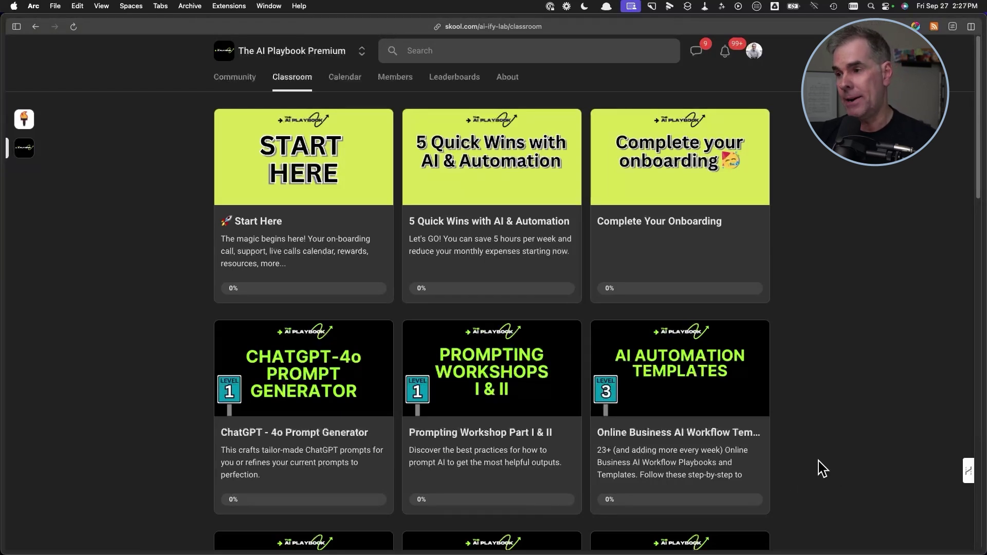
{"action": "scroll", "coordinate": [855, 440], "scroll_direction": "down", "scroll_amount": 5}
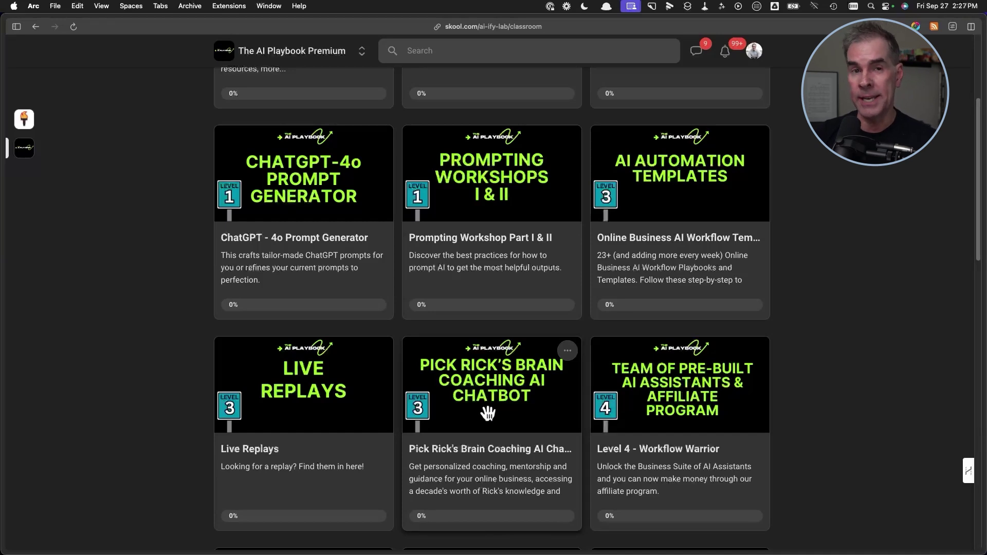
{"action": "scroll", "coordinate": [490, 419], "scroll_direction": "up", "scroll_amount": 5}
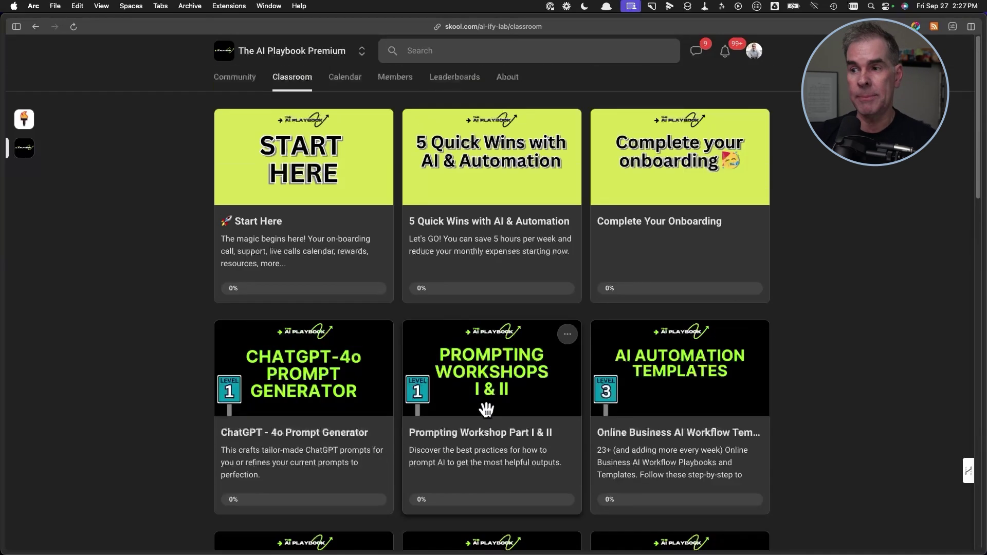
{"action": "left_click", "coordinate": [229, 78]}
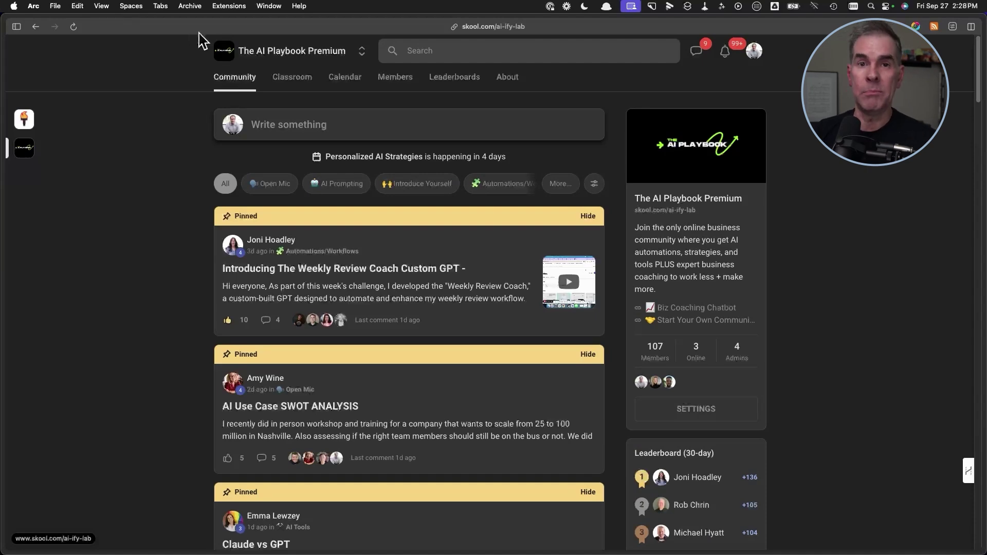
{"action": "scroll", "coordinate": [302, 287], "scroll_direction": "down", "scroll_amount": 3}
{"action": "scroll", "coordinate": [551, 393], "scroll_direction": "down", "scroll_amount": 5}
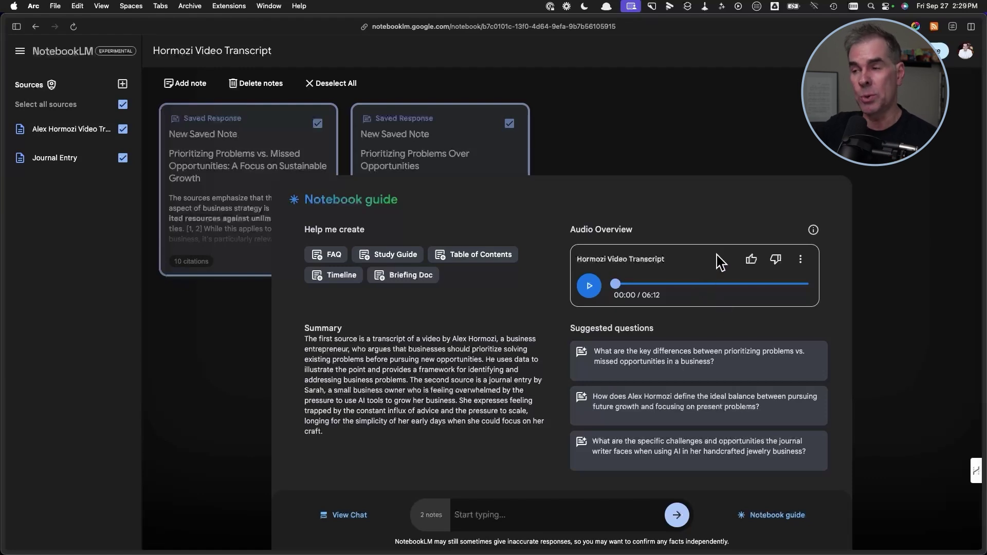
Play the opening of the Hormozi Video Transcript notebook's new Audio Overview in NotebookLM, and pause it
{"action": "left_click", "coordinate": [592, 289]}
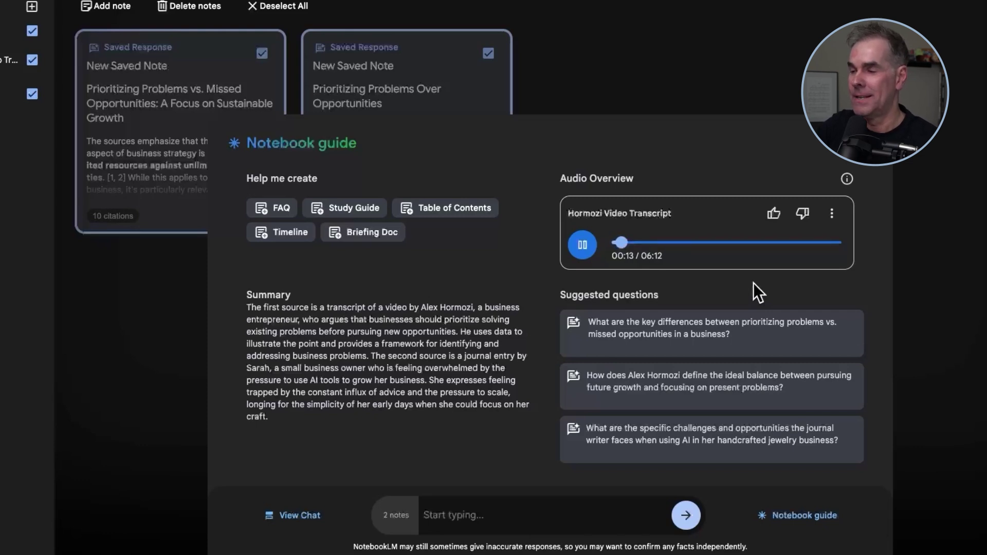
{"action": "left_click", "coordinate": [584, 246]}
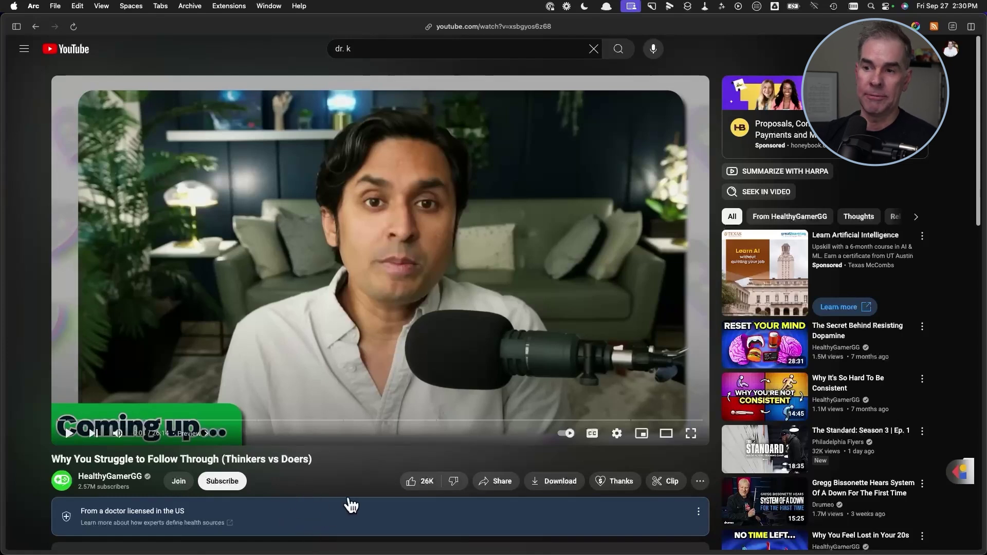
Switch from the YouTube video to the NotebookLM notebook "Dr, K - Why You Struggle to Follow Through" and sample its Audio Overview
{"action": "left_click", "coordinate": [16, 26]}
{"action": "left_click", "coordinate": [56, 150]}
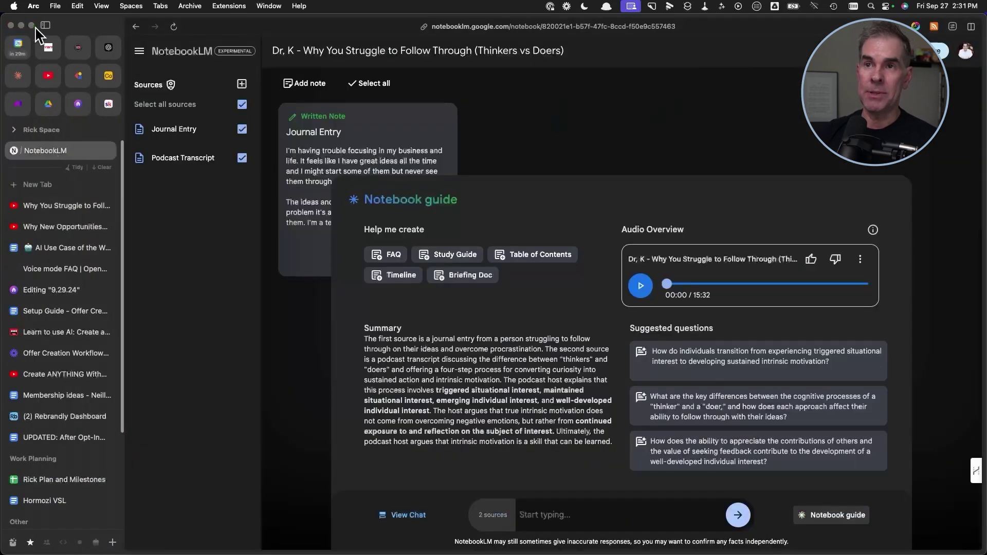
{"action": "left_click", "coordinate": [46, 25]}
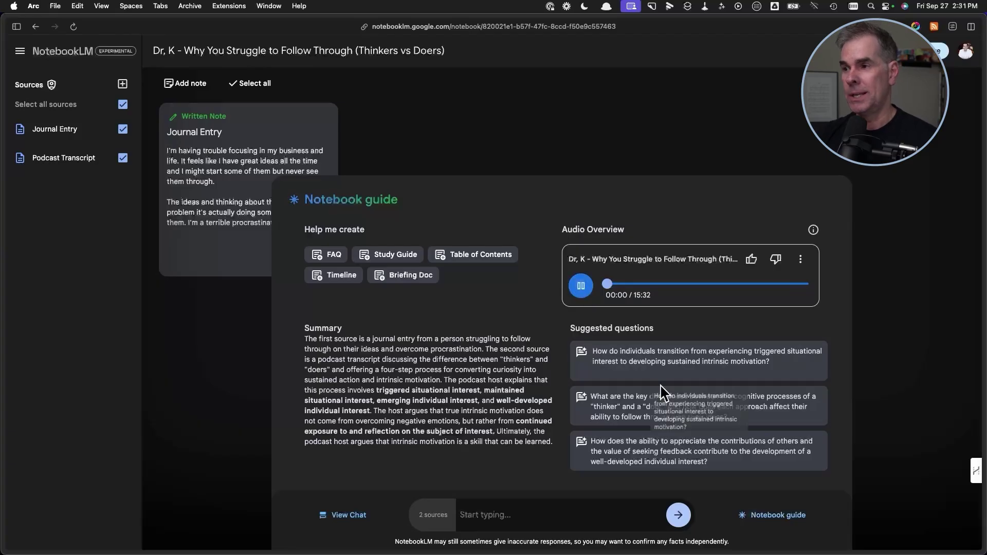
{"action": "left_click_drag", "start_coordinate": [661, 394], "coordinate": [797, 335]}
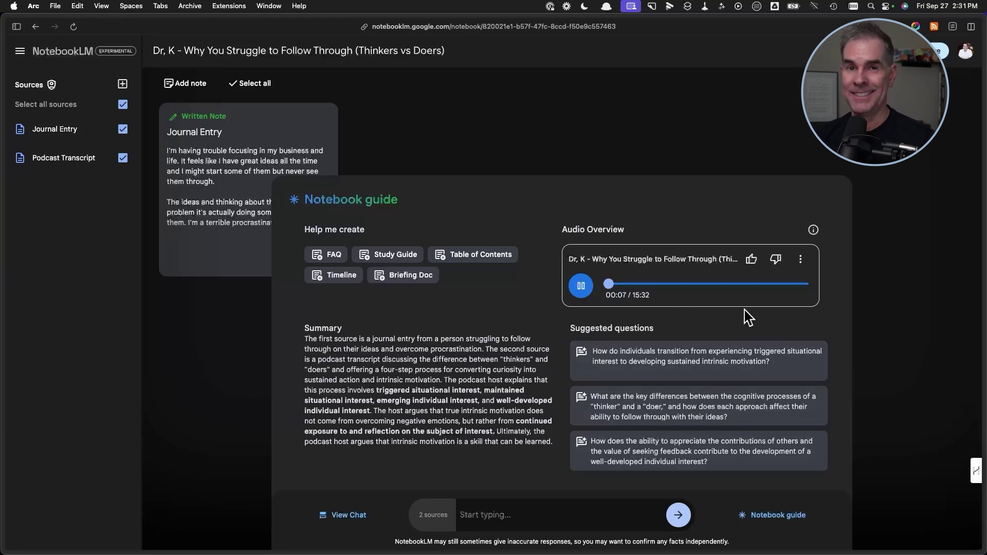
{"action": "left_click", "coordinate": [581, 286]}
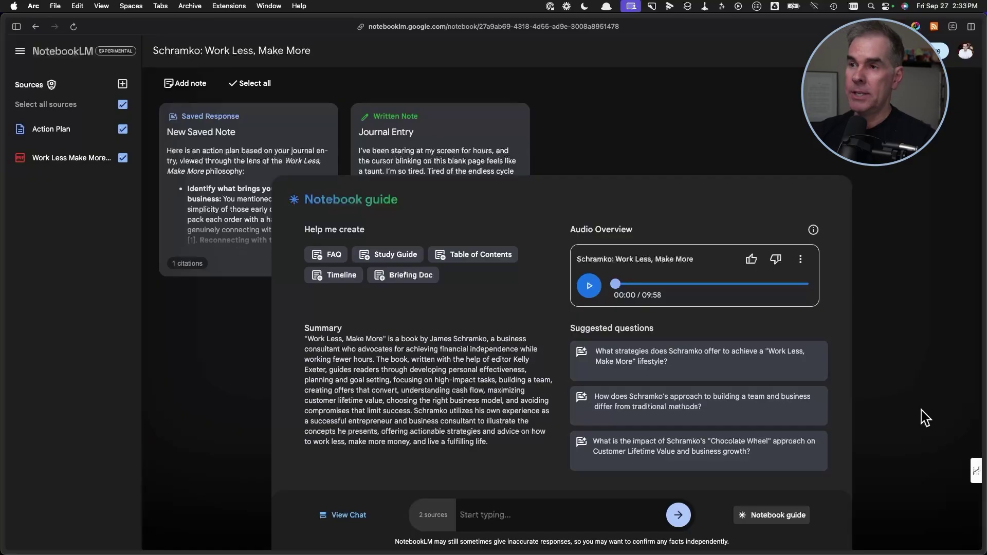
Read the Journal Entry note in the "Schramko: Work Less, Make More" notebook, and play the opening of its Audio Overview
{"action": "left_click", "coordinate": [461, 144]}
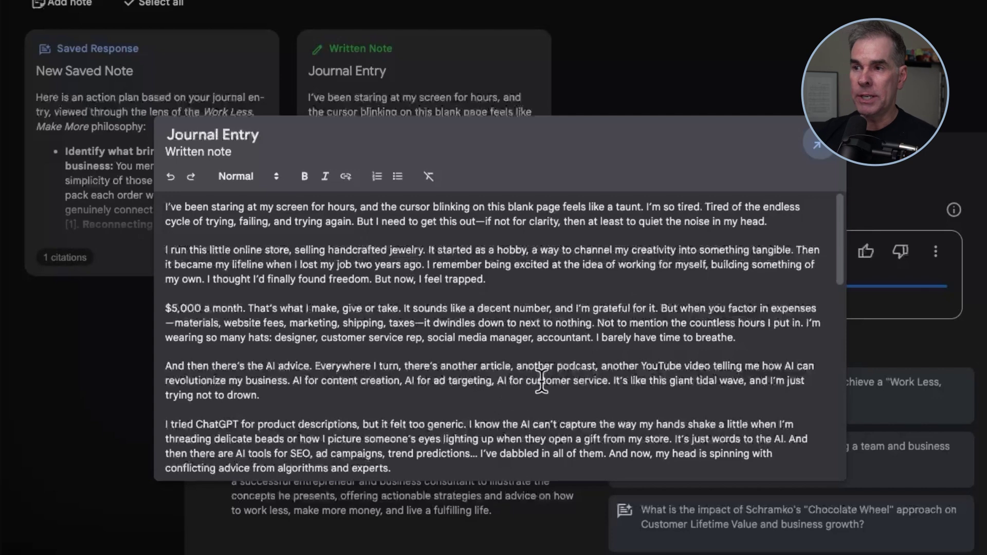
{"action": "left_click", "coordinate": [816, 149]}
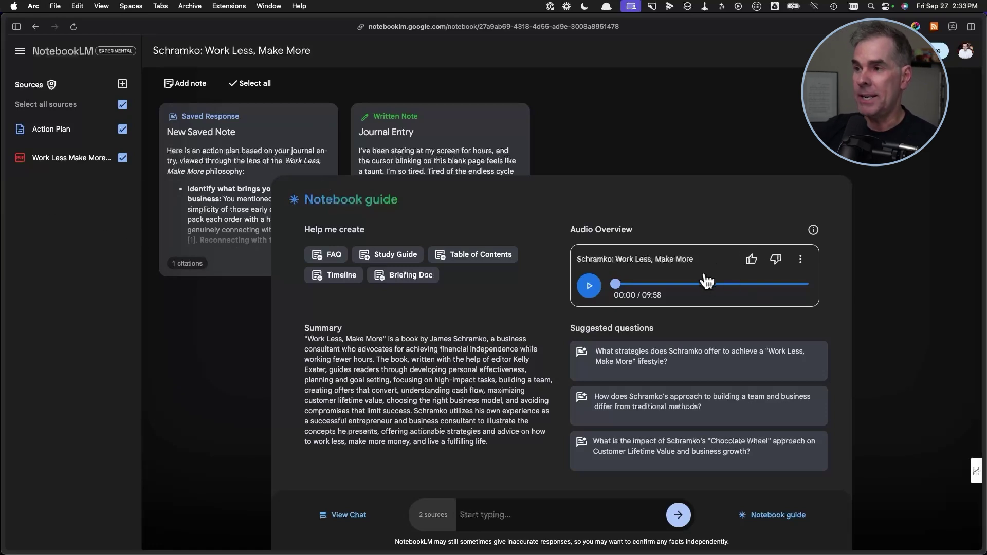
{"action": "left_click", "coordinate": [588, 288]}
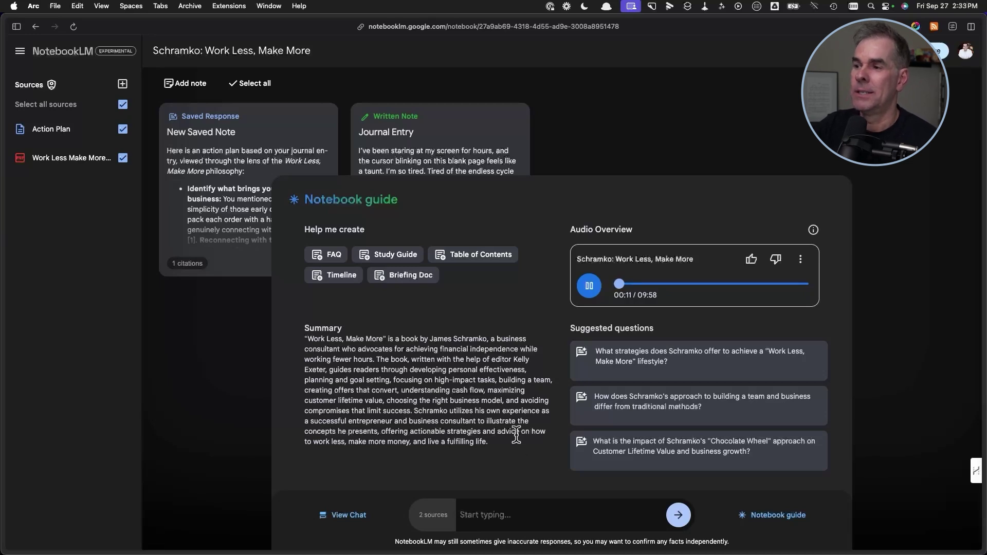
{"action": "left_click", "coordinate": [589, 287]}
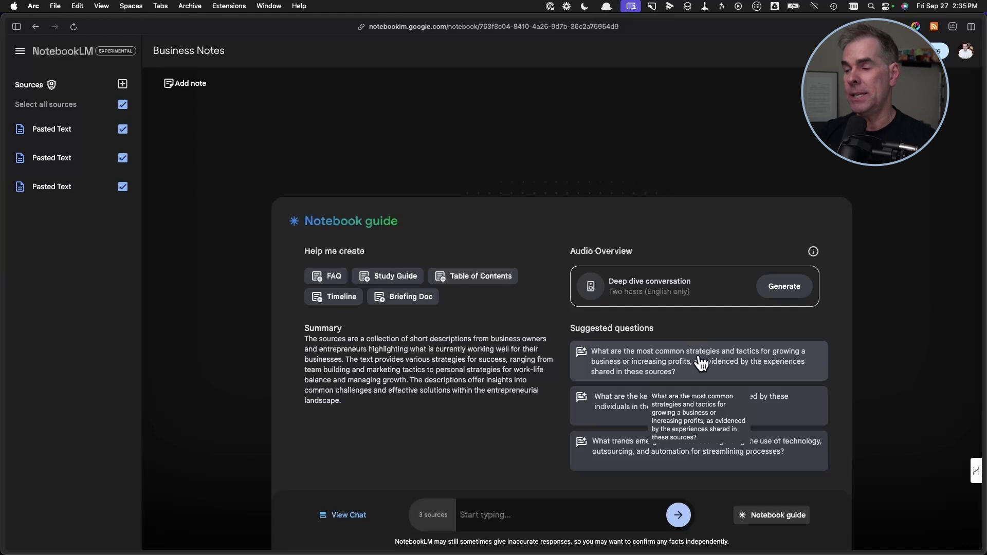
Ask the Business Notes notebook the suggested question about the most common strategies and tactics for growing a business, and copy the full answer
{"action": "left_click", "coordinate": [648, 368]}
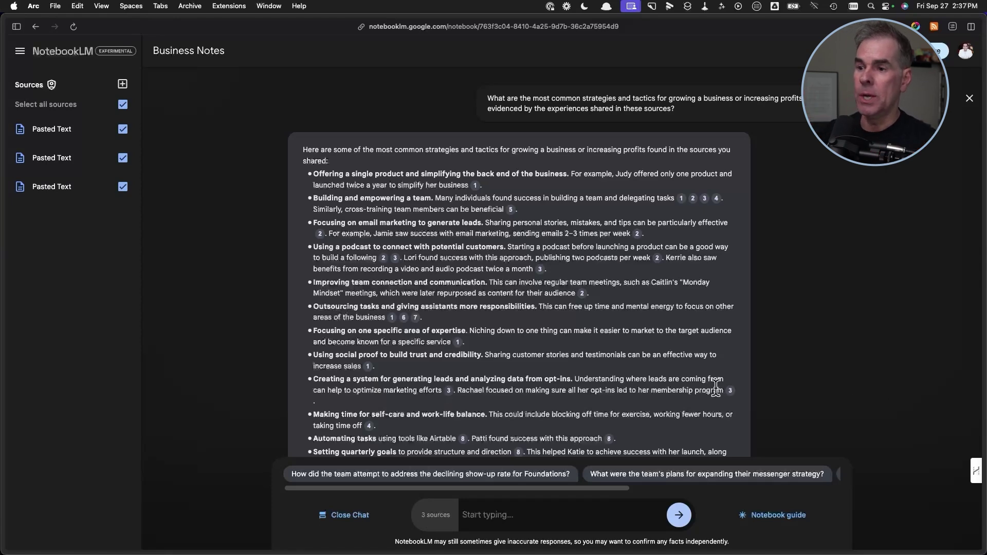
{"action": "scroll", "coordinate": [716, 387], "scroll_direction": "down", "scroll_amount": 10}
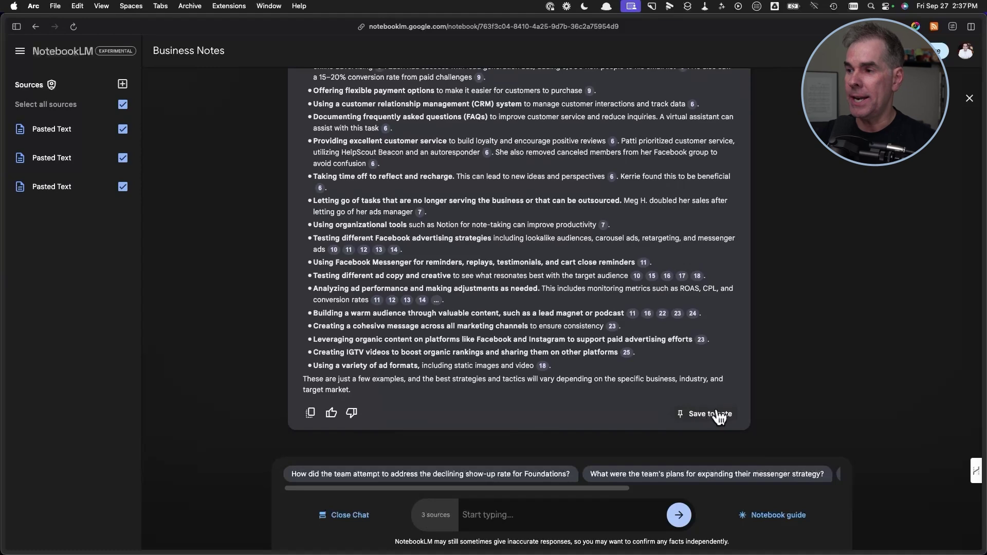
{"action": "left_click", "coordinate": [311, 414]}
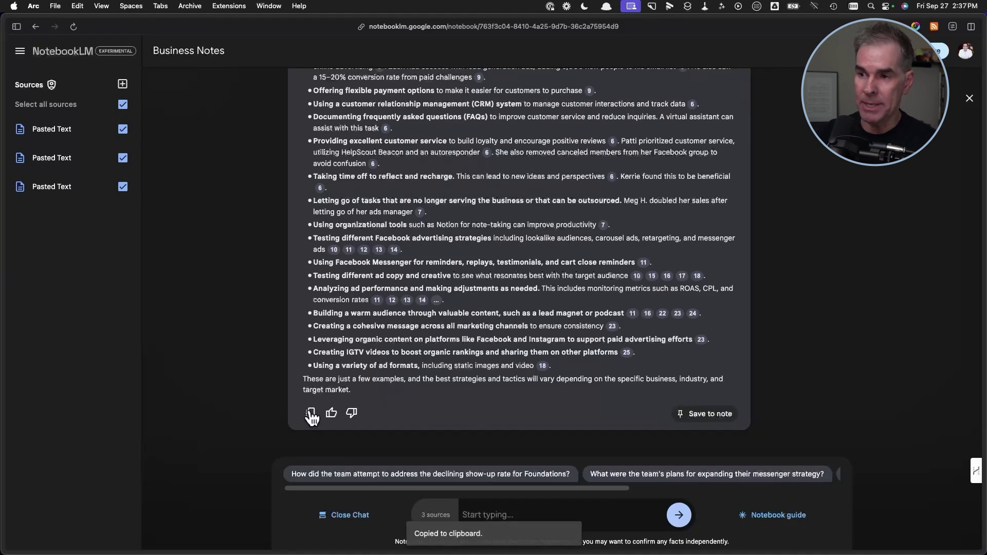
Add the copied answer on growth strategies to the Business Notes notebook as a new pasted-text source
{"action": "left_click", "coordinate": [122, 84]}
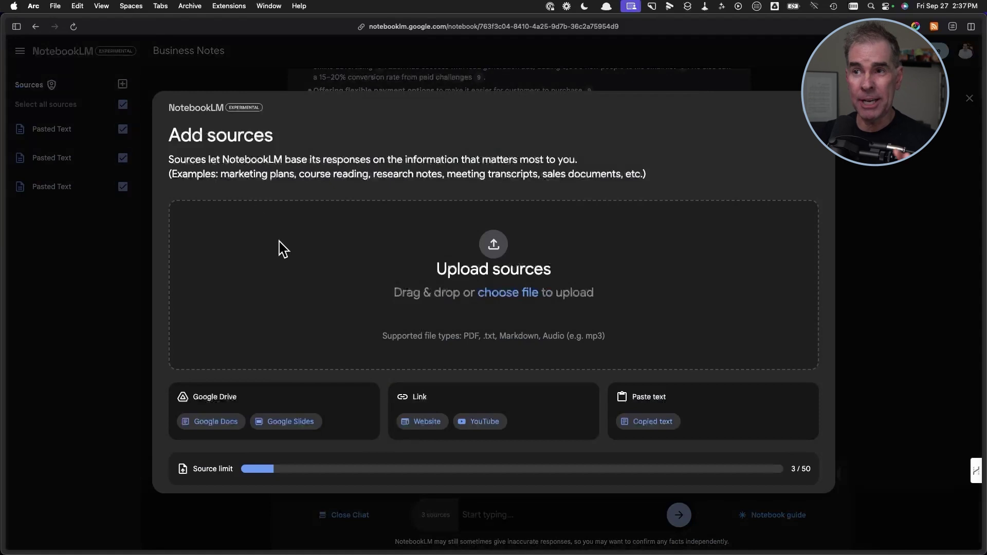
{"action": "left_click", "coordinate": [652, 424]}
{"action": "key", "text": "super+v"}
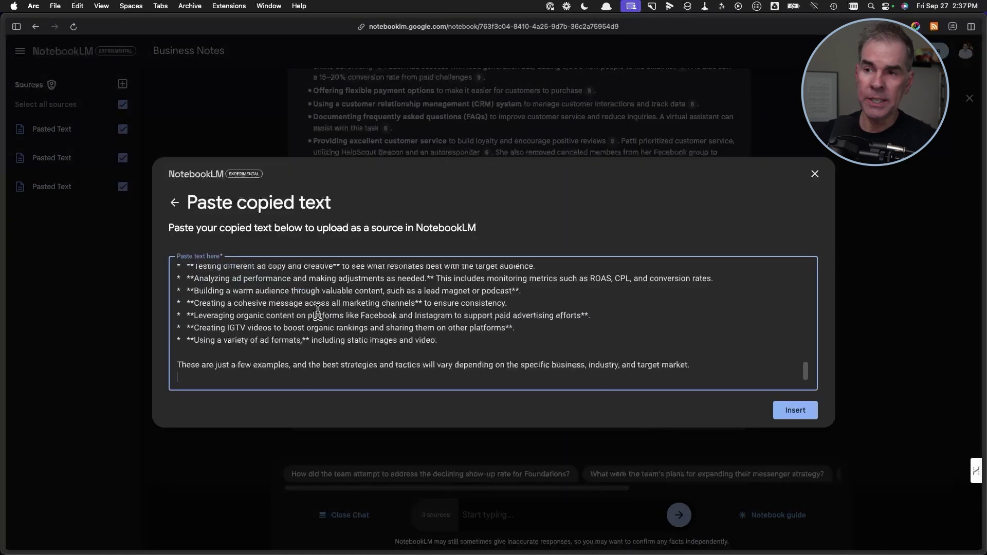
{"action": "left_click", "coordinate": [795, 411]}
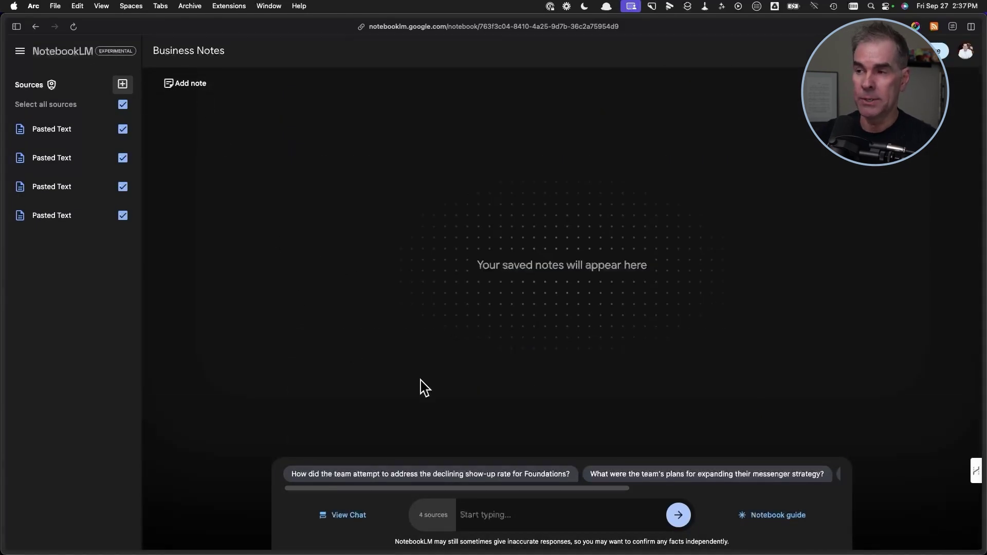
Open the Notebook guide for Business Notes and generate a Deep dive conversation Audio Overview from all four sources
{"action": "left_click", "coordinate": [769, 516]}
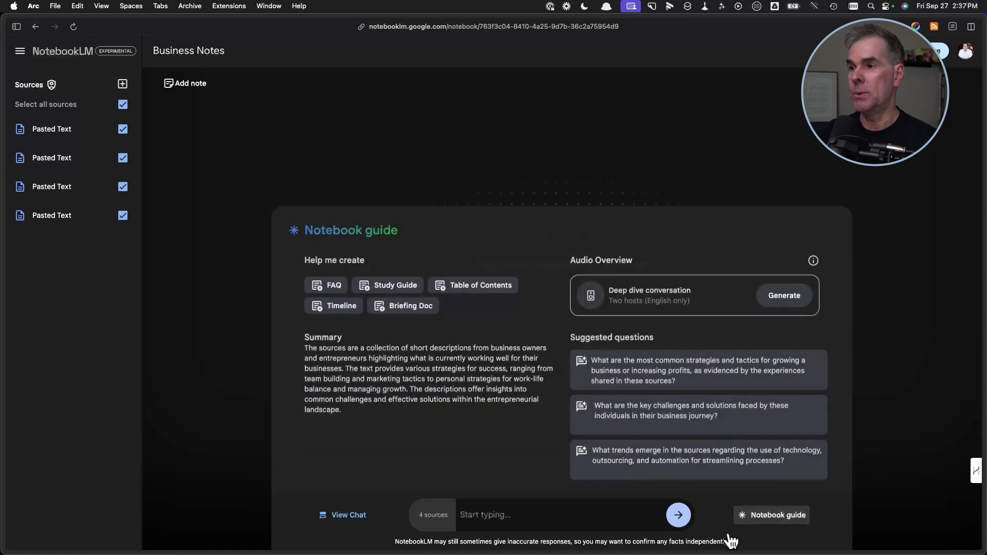
{"action": "mouse_move", "coordinate": [6, 76]}
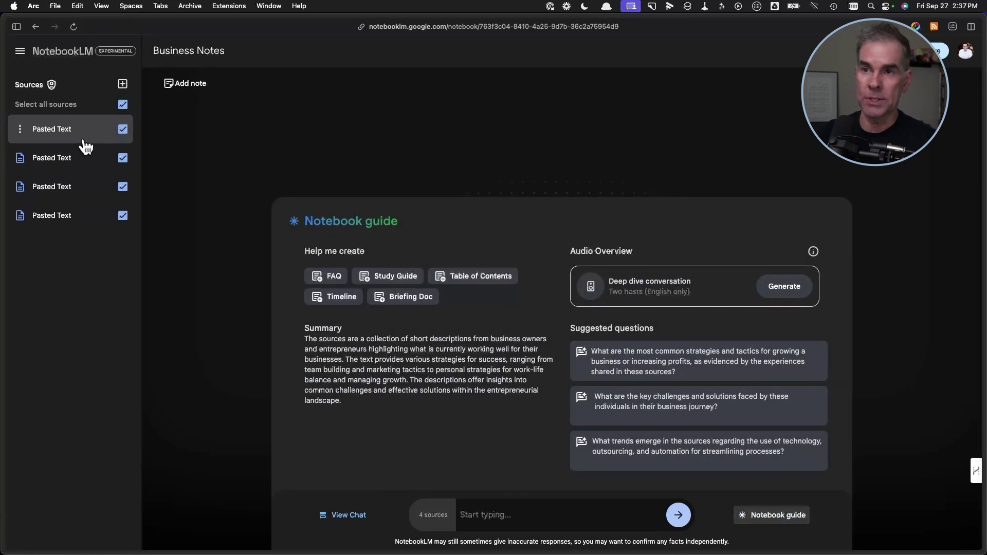
{"action": "left_click", "coordinate": [784, 294]}
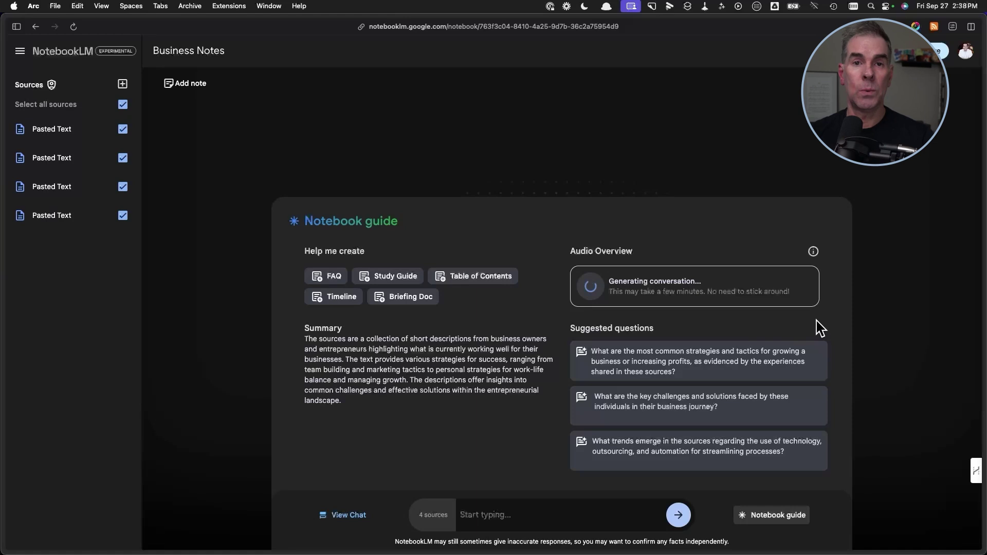